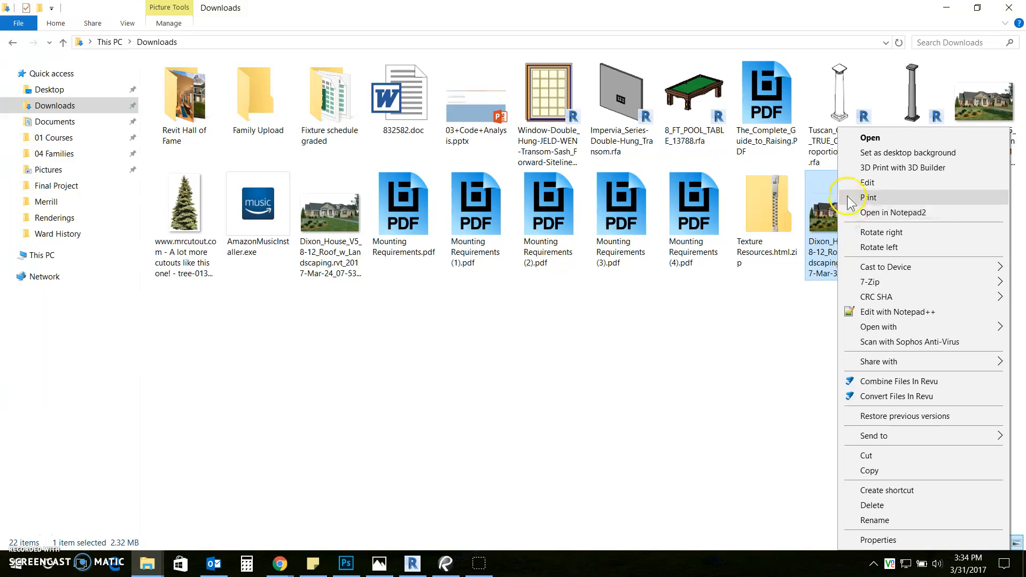
# Open the Dixon house rendering PNG from Downloads with Adobe Photoshop CC 2017
pyautogui.moveTo(869, 332)
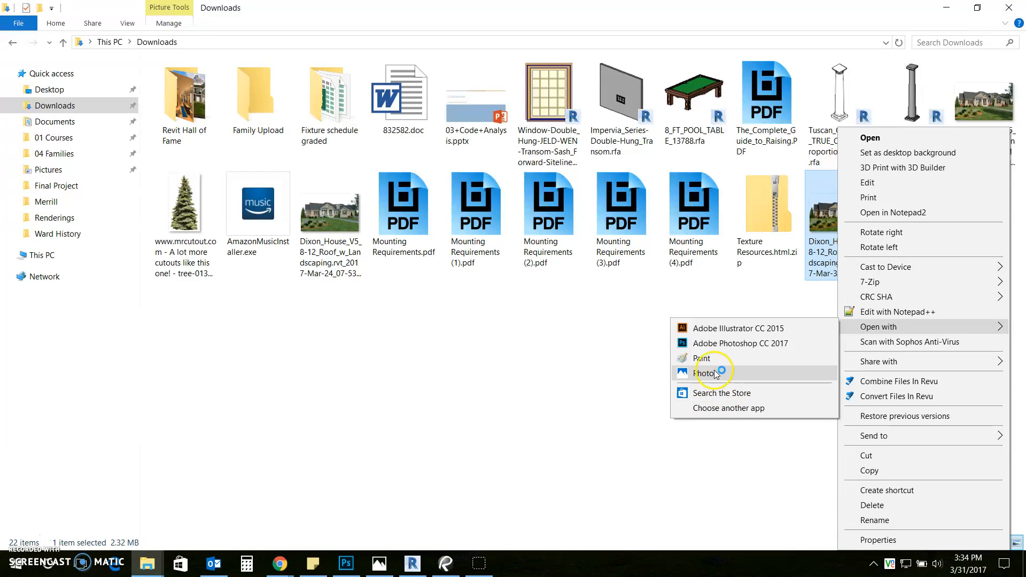
pyautogui.click(717, 344)
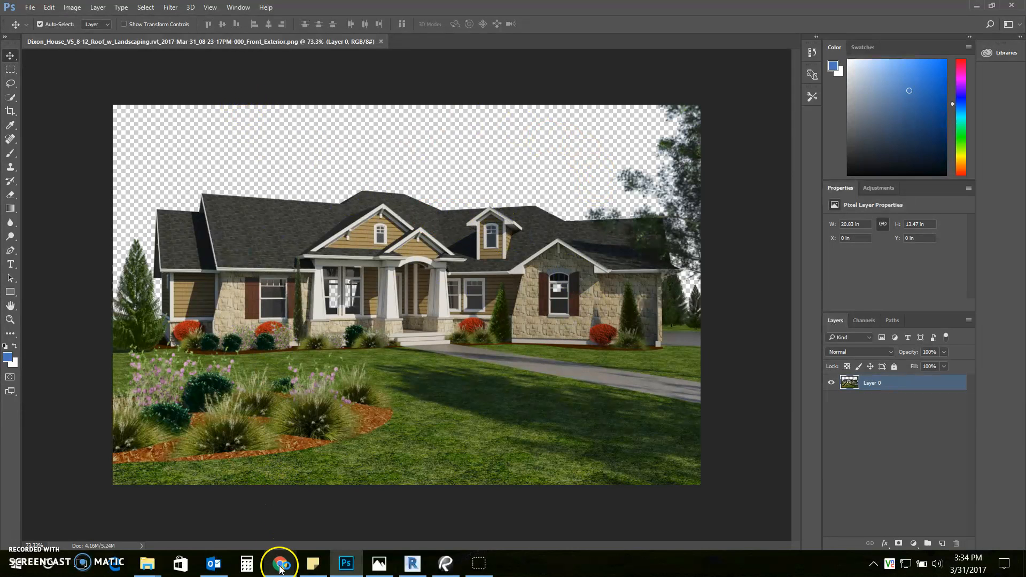
# Bring the Chrome window holding the image searches to the front
pyautogui.moveTo(280, 567)
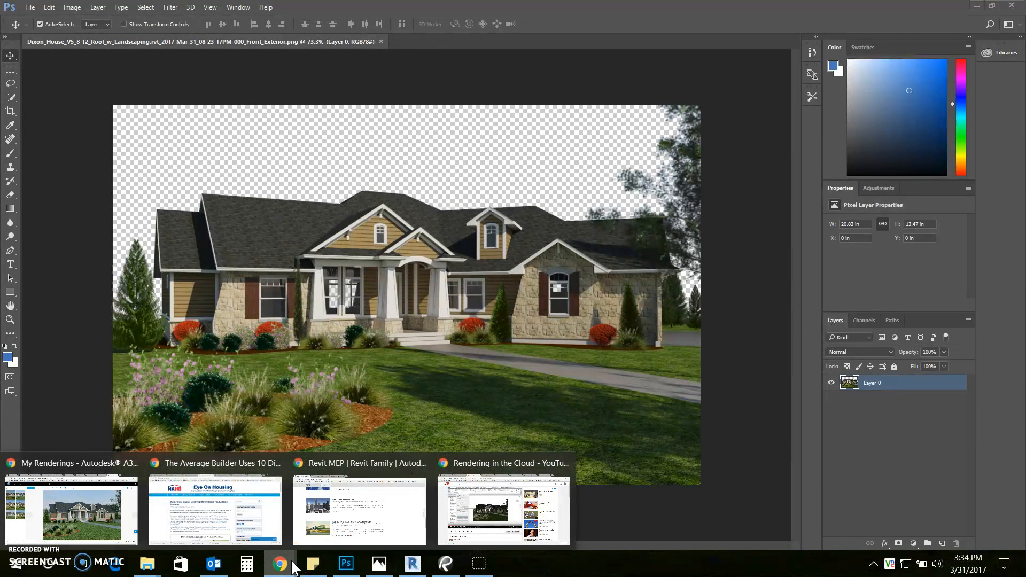
pyautogui.click(318, 545)
# Browse the 'neighborhood background' results back to the 3008 × 2000 Rattlesnake Ridge street photo preview
pyautogui.click(345, 23)
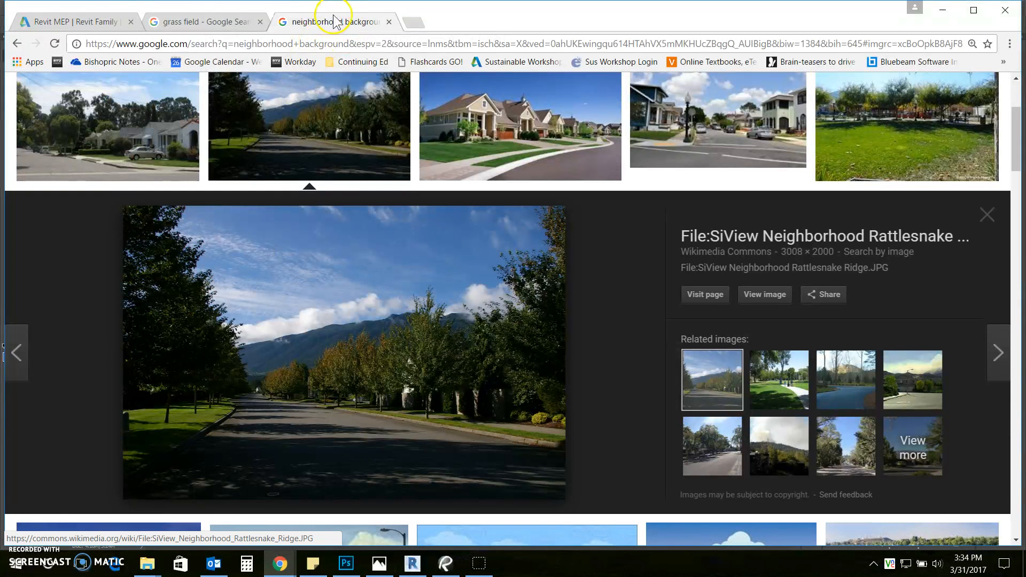
pyautogui.scroll(-1, 340, 270)
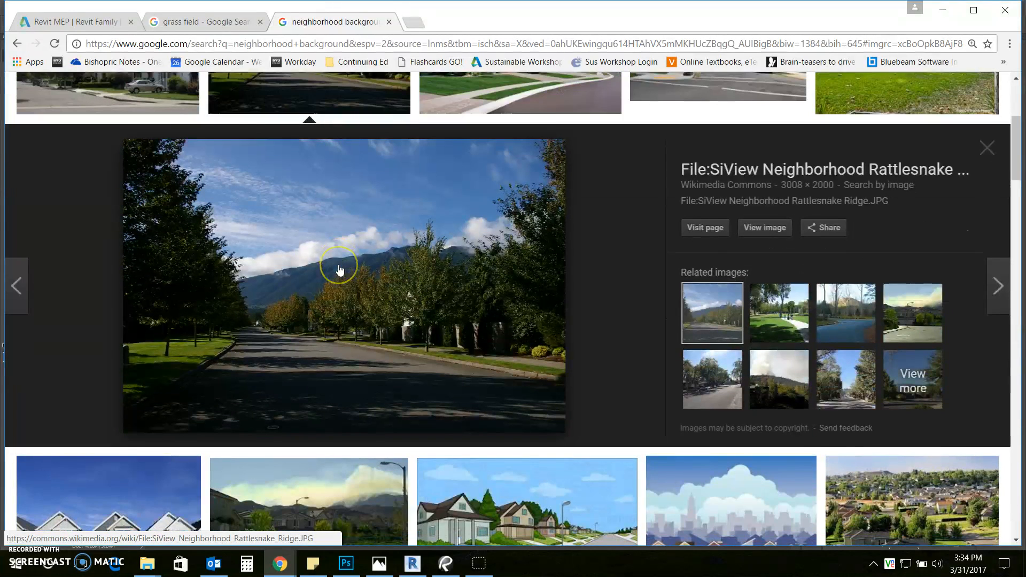
pyautogui.scroll(-2, 341, 253)
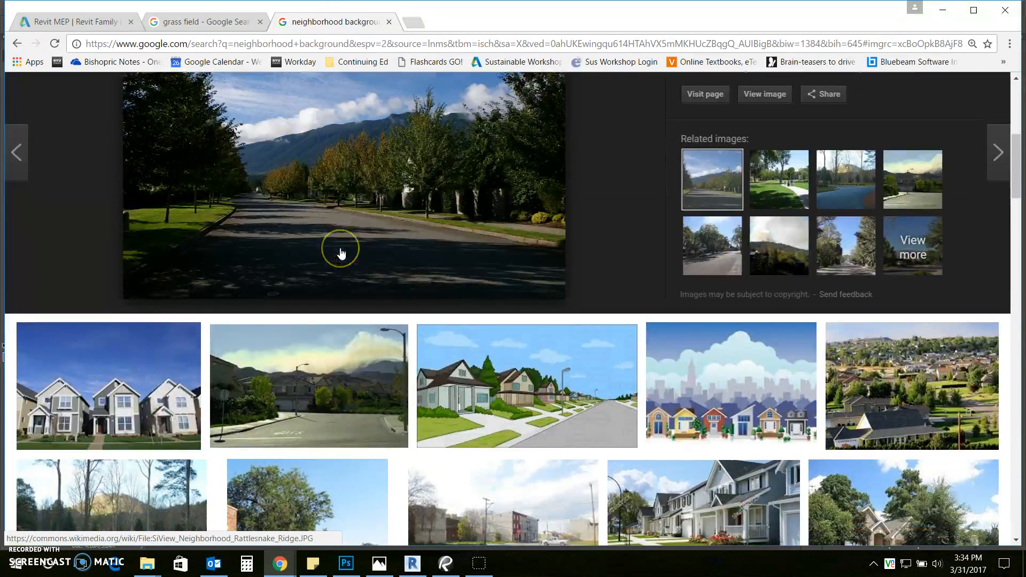
pyautogui.scroll(1, 341, 229)
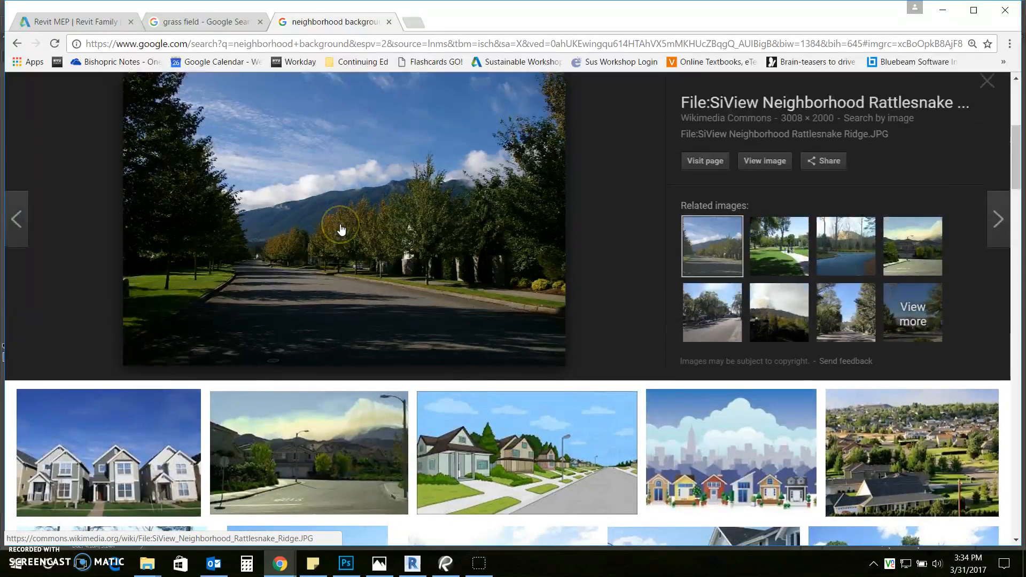
pyautogui.scroll(-5, 341, 229)
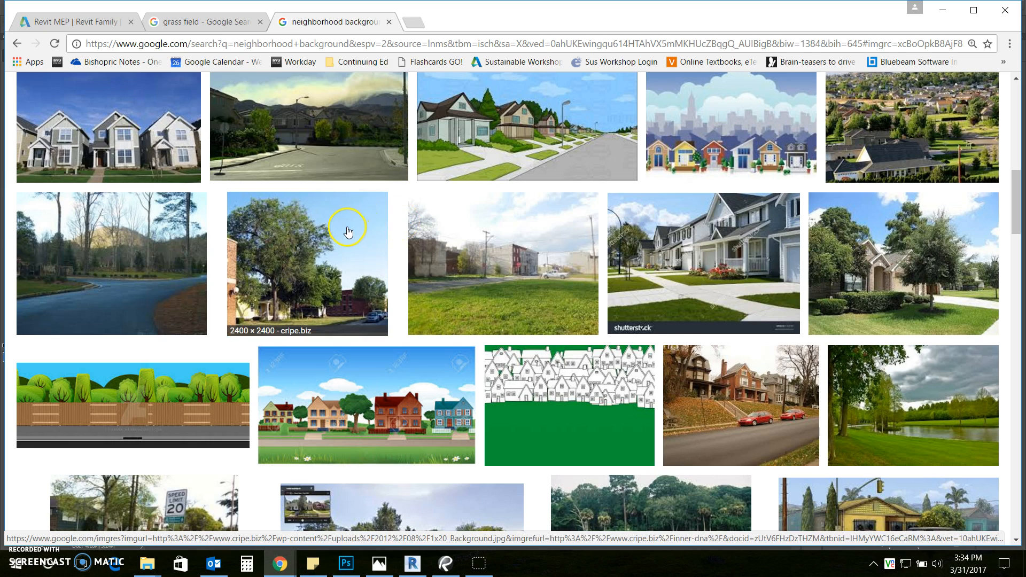
pyautogui.scroll(2, 347, 230)
pyautogui.scroll(2, 347, 234)
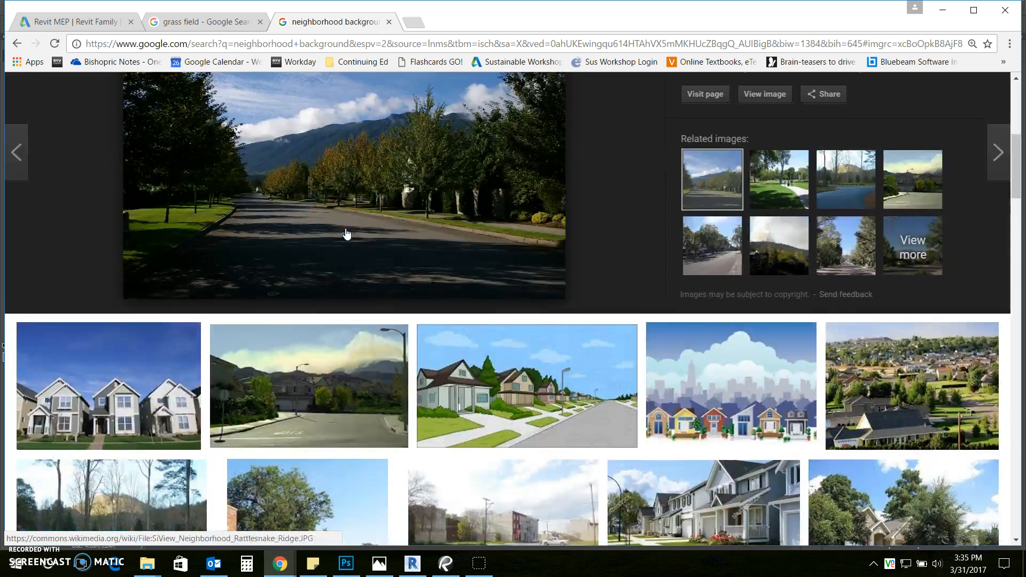
pyautogui.scroll(2, 346, 233)
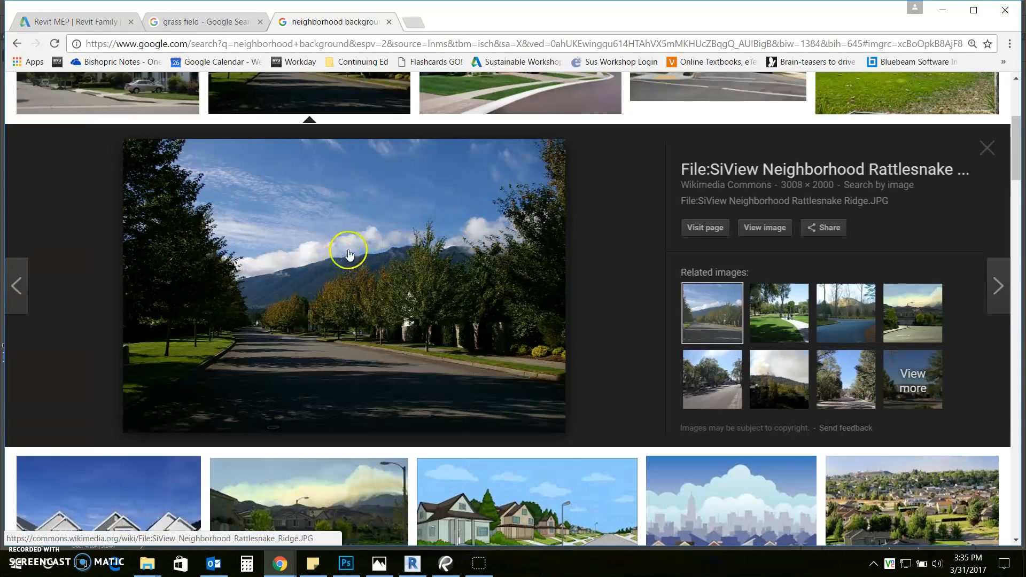
# Copy the previewed Rattlesnake Ridge tree-lined street photo to the clipboard
pyautogui.rightClick(418, 196)
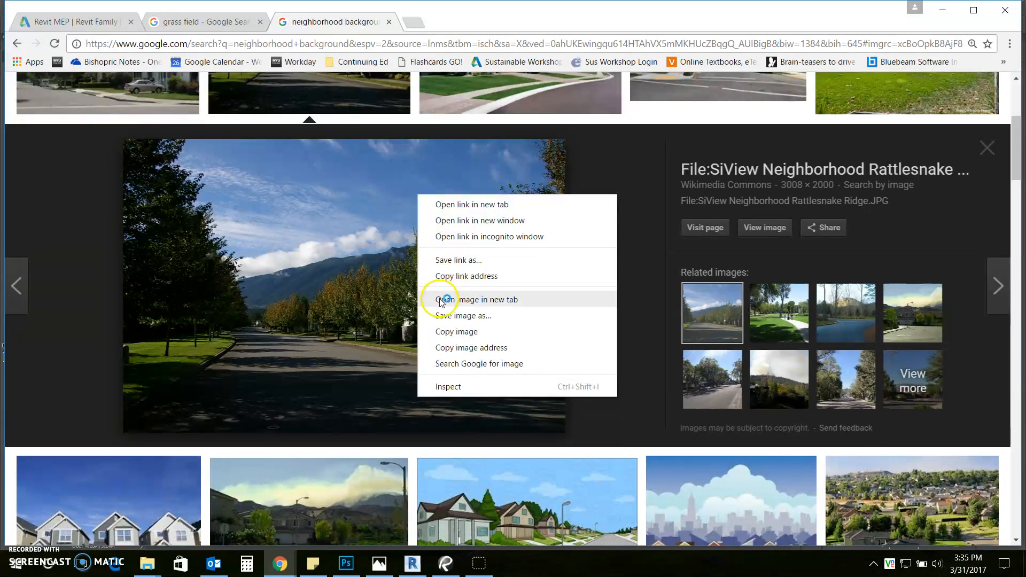
pyautogui.click(471, 330)
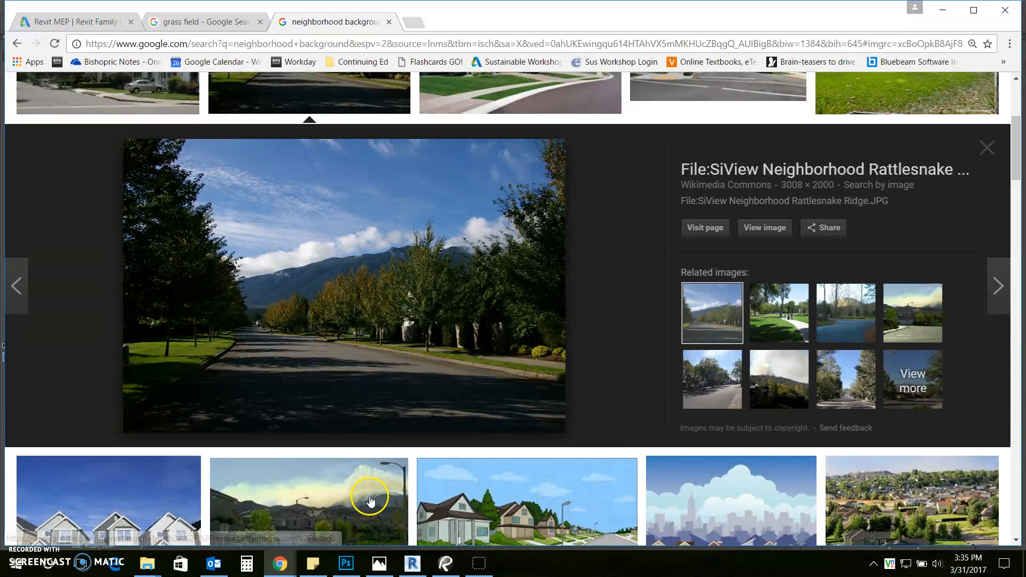
pyautogui.scroll(3, 349, 250)
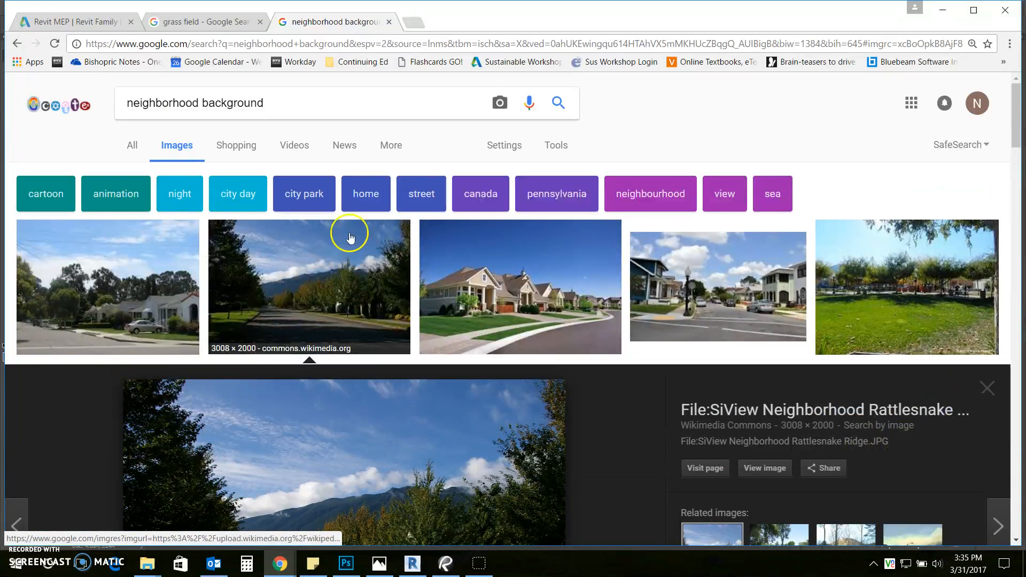
# Check the Size search filter without applying it, then return to Photoshop
pyautogui.click(549, 152)
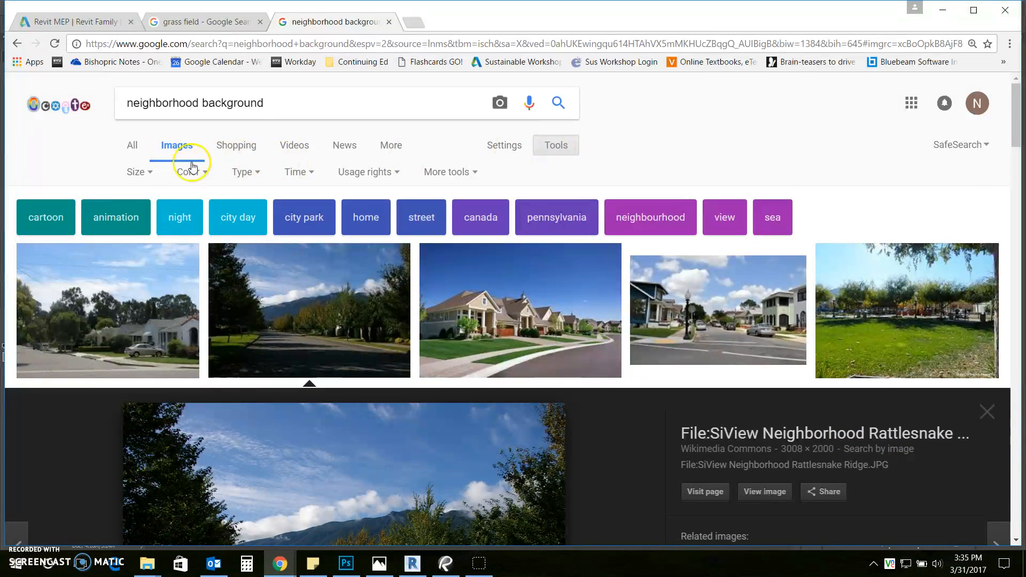
pyautogui.click(152, 173)
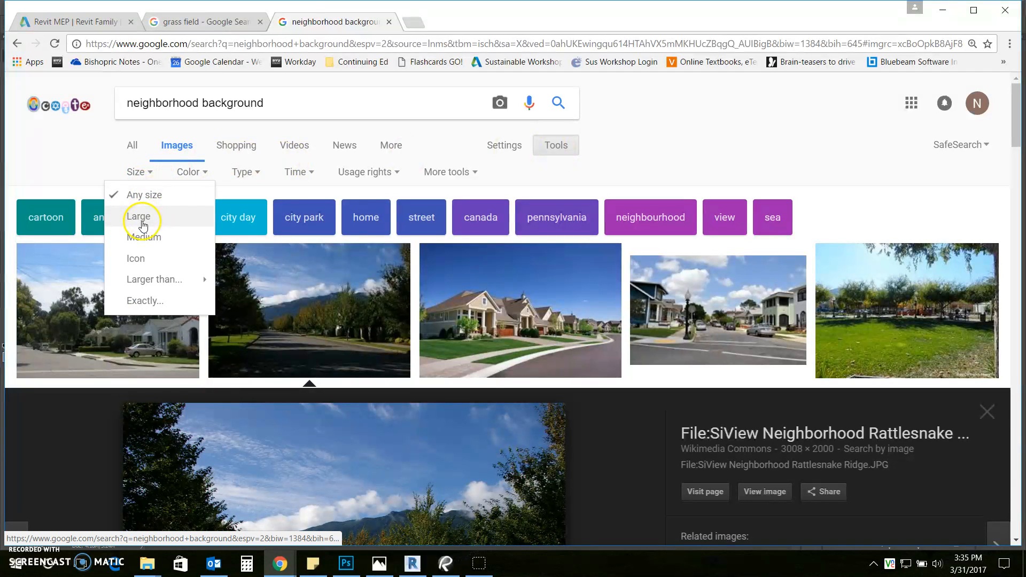
pyautogui.click(83, 165)
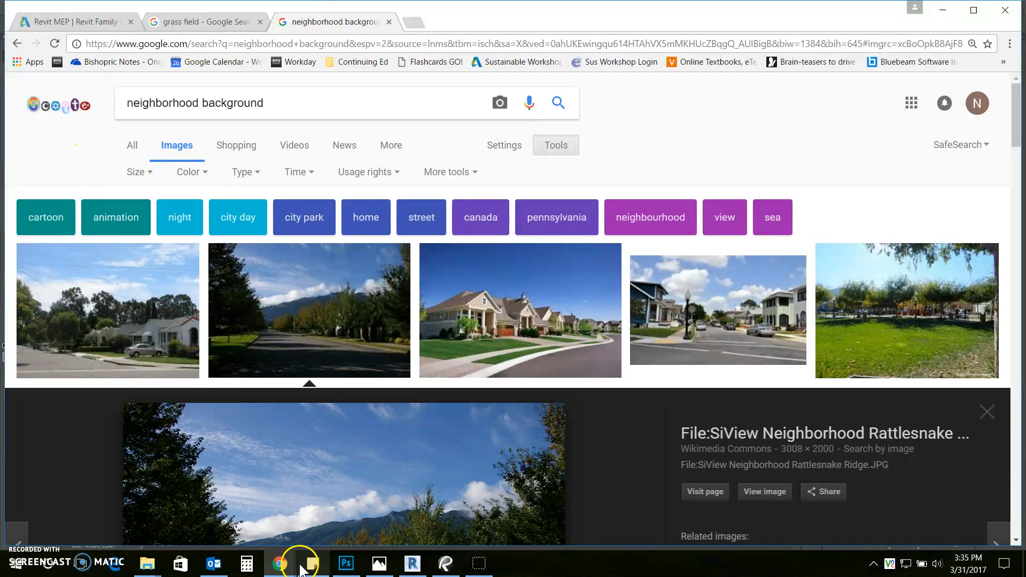
pyautogui.click(346, 564)
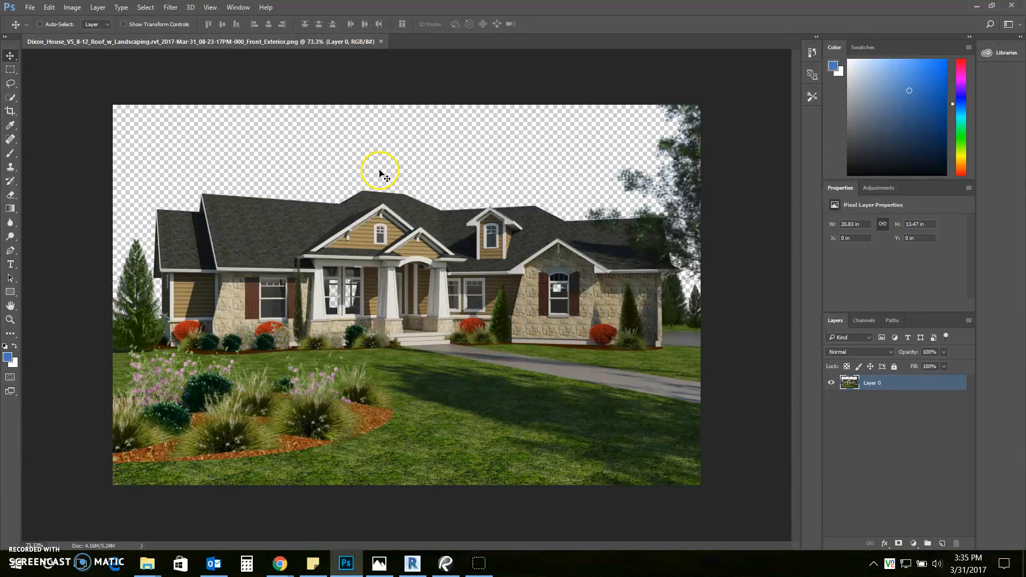
# Paste the street photo as Layer 1, select Layer 0, and toggle Layer 1's visibility to compare
pyautogui.hotkey('ctrl', 'v')
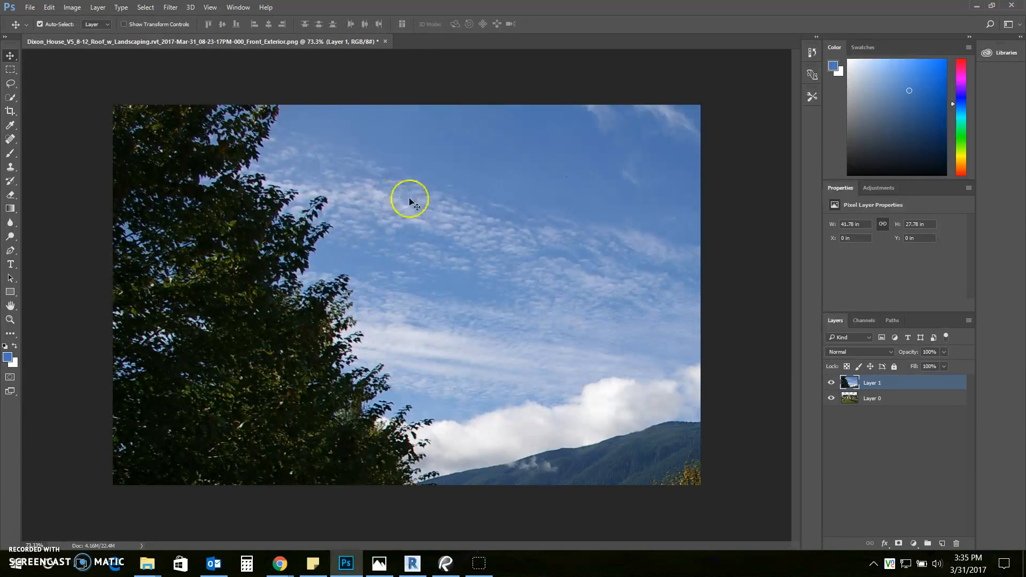
pyautogui.click(880, 400)
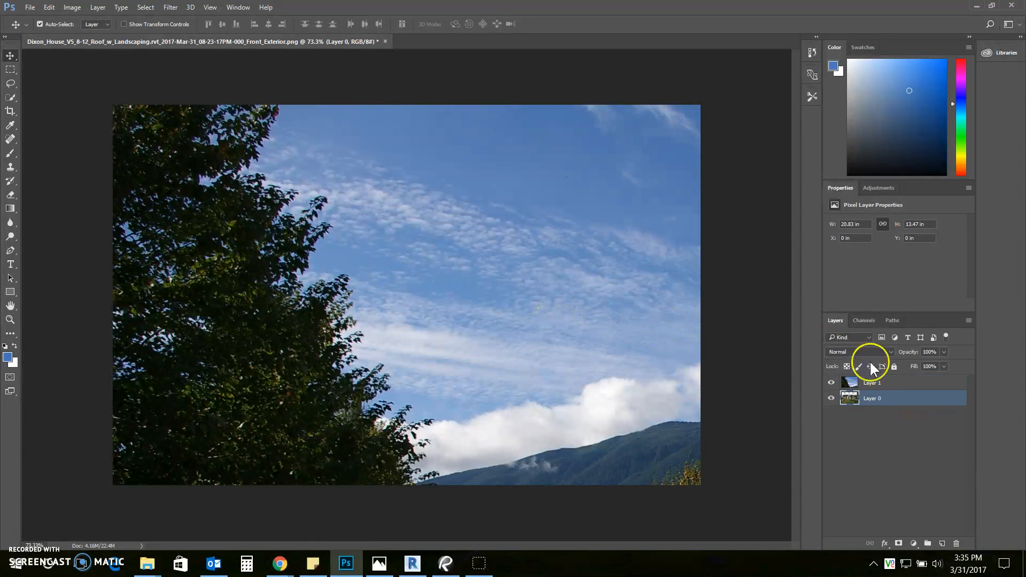
pyautogui.click(831, 384)
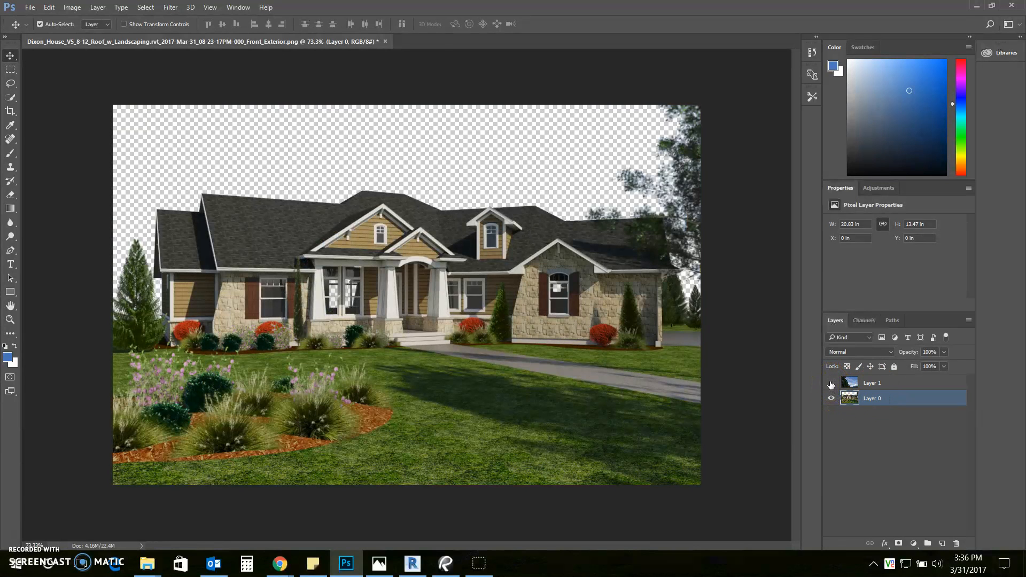
pyautogui.click(831, 384)
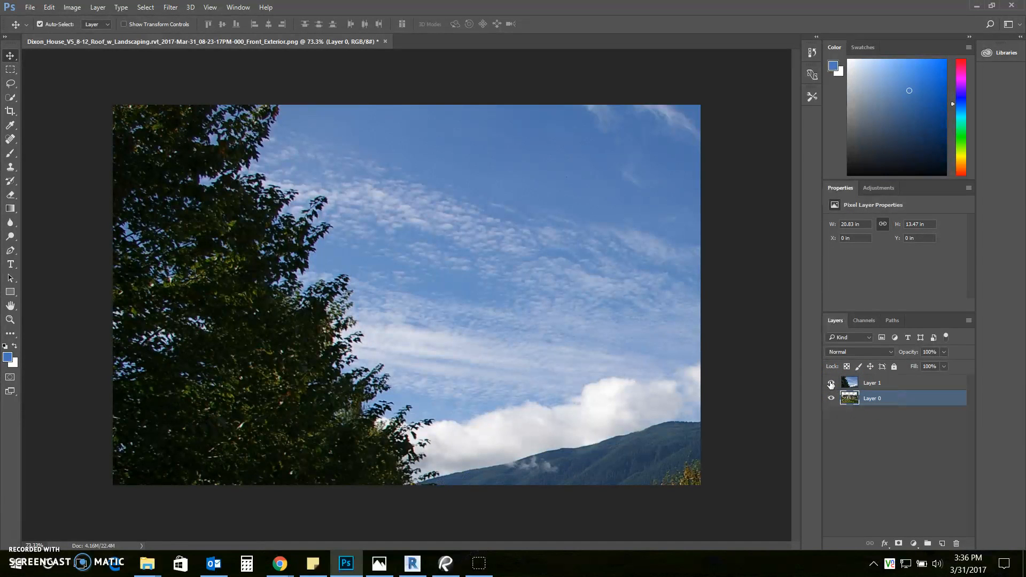
pyautogui.click(831, 384)
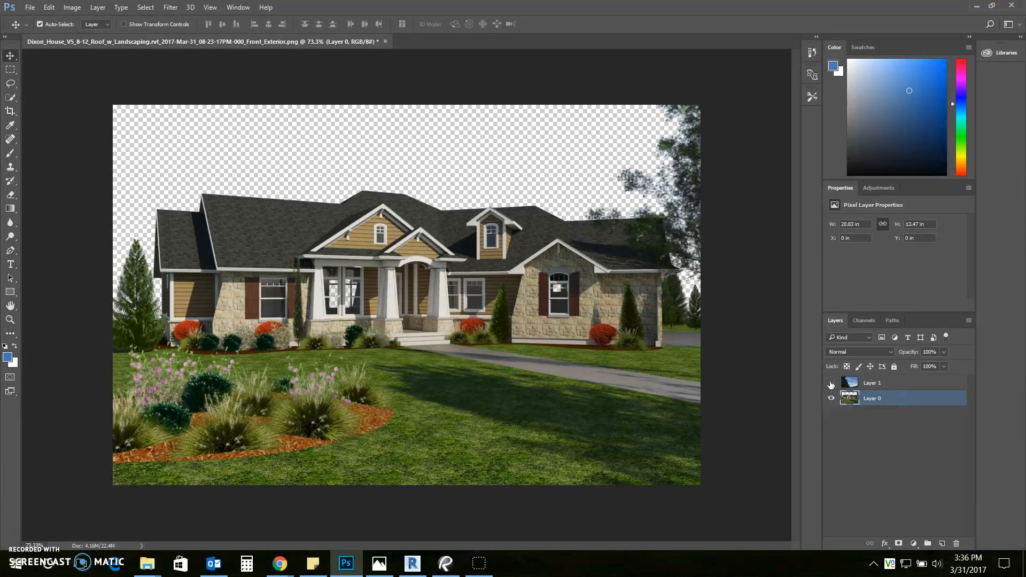
pyautogui.click(830, 383)
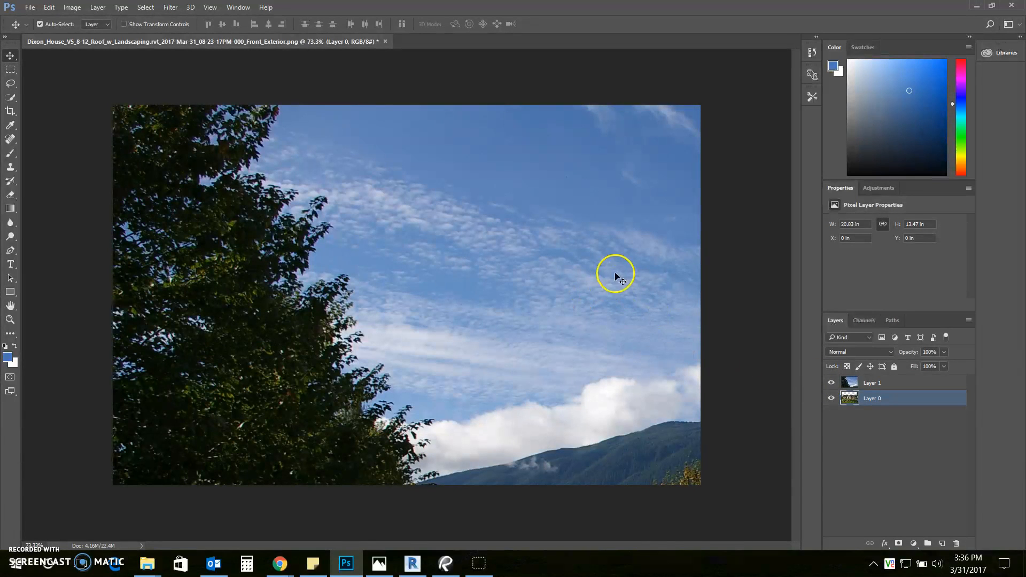
# Shift the pasted sky photo so its mountains and clouds show on the canvas
pyautogui.scroll(-6, 427, 295)
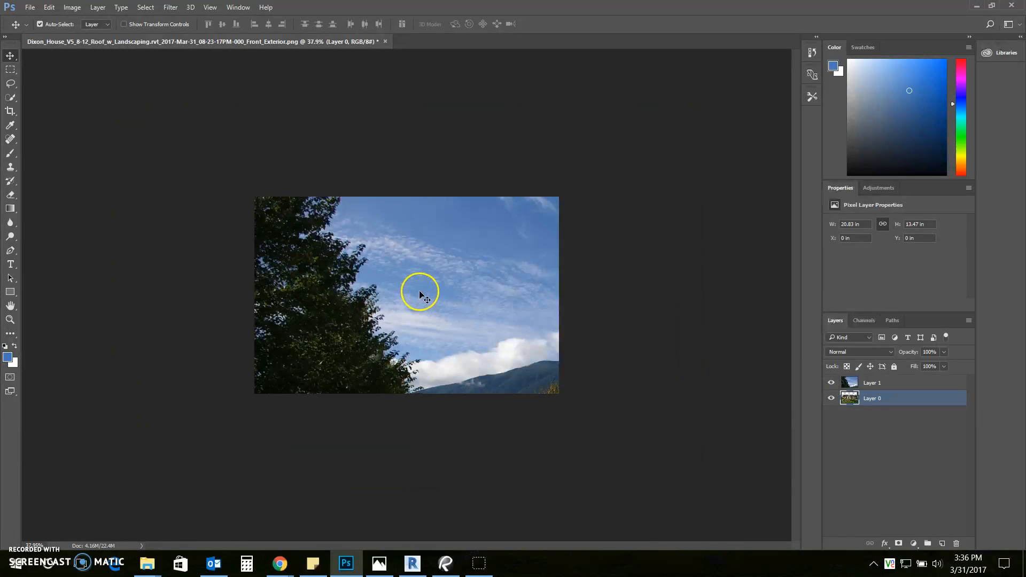
pyautogui.scroll(2, 422, 298)
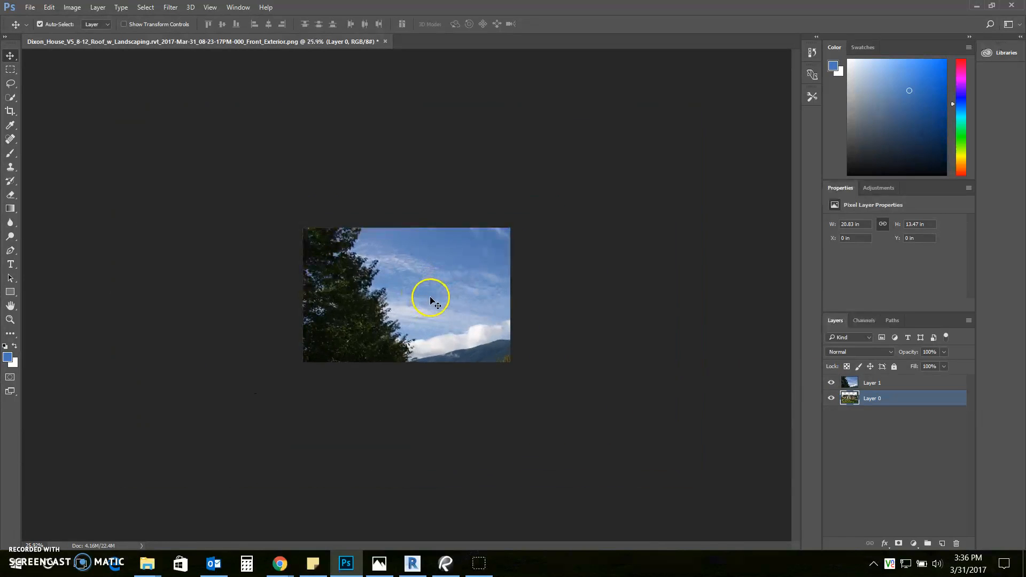
pyautogui.moveTo(458, 297); pyautogui.dragTo(387, 344)
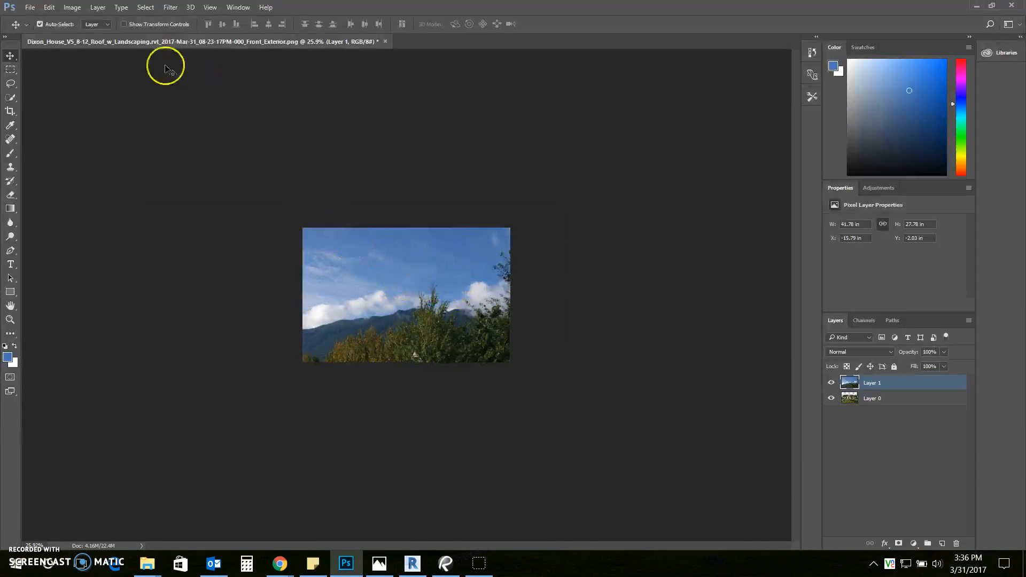
# Free Transform the sky photo down to 27.6 × 21.35 in and commit
pyautogui.click(49, 7)
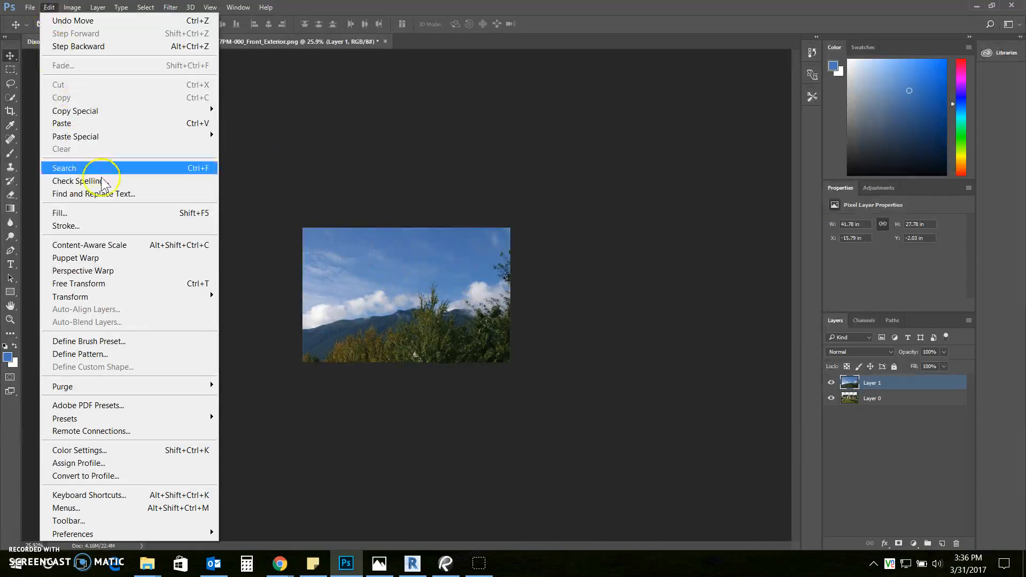
pyautogui.click(153, 284)
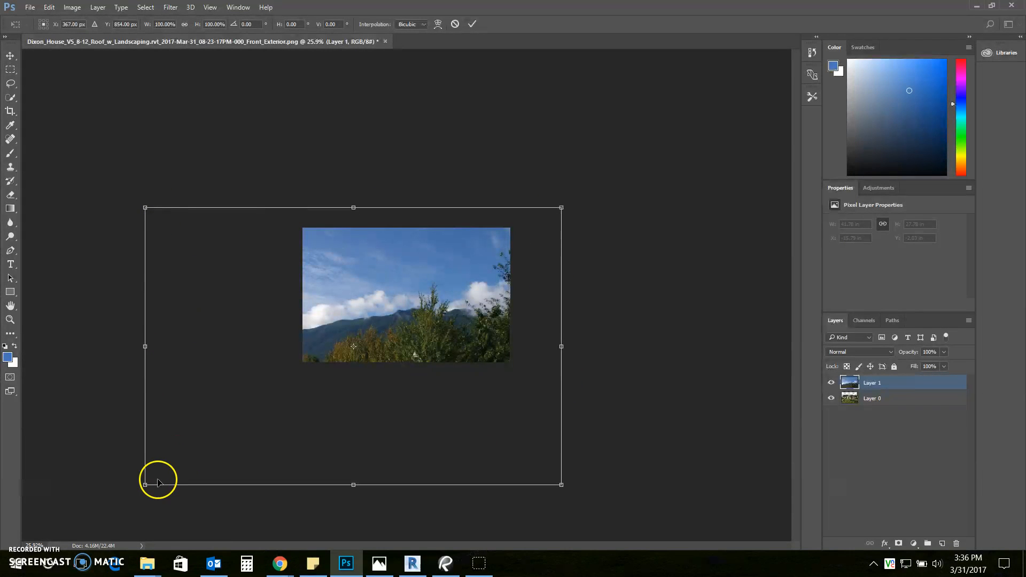
pyautogui.moveTo(145, 486); pyautogui.dragTo(268, 403)
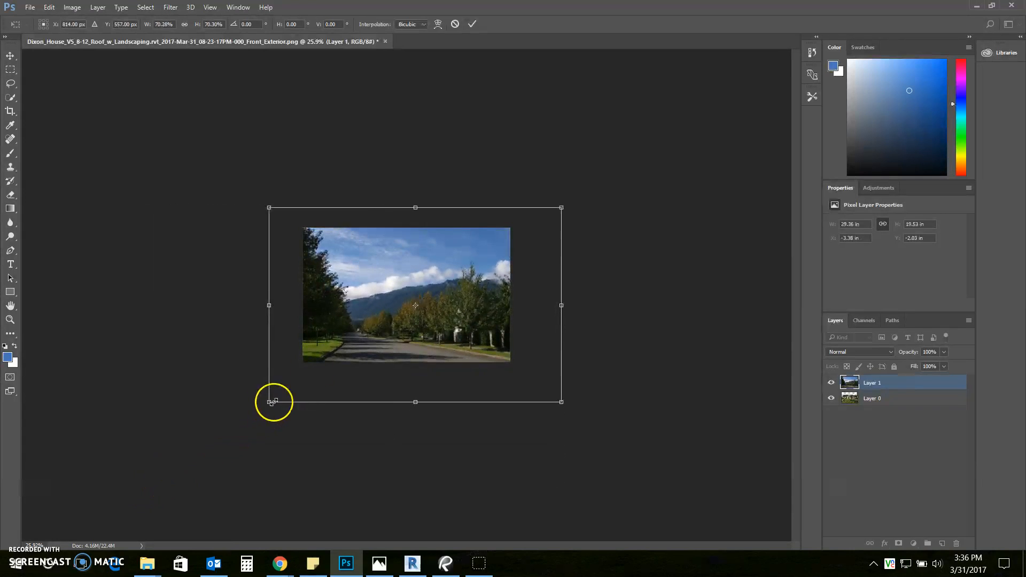
pyautogui.moveTo(424, 323); pyautogui.dragTo(403, 343)
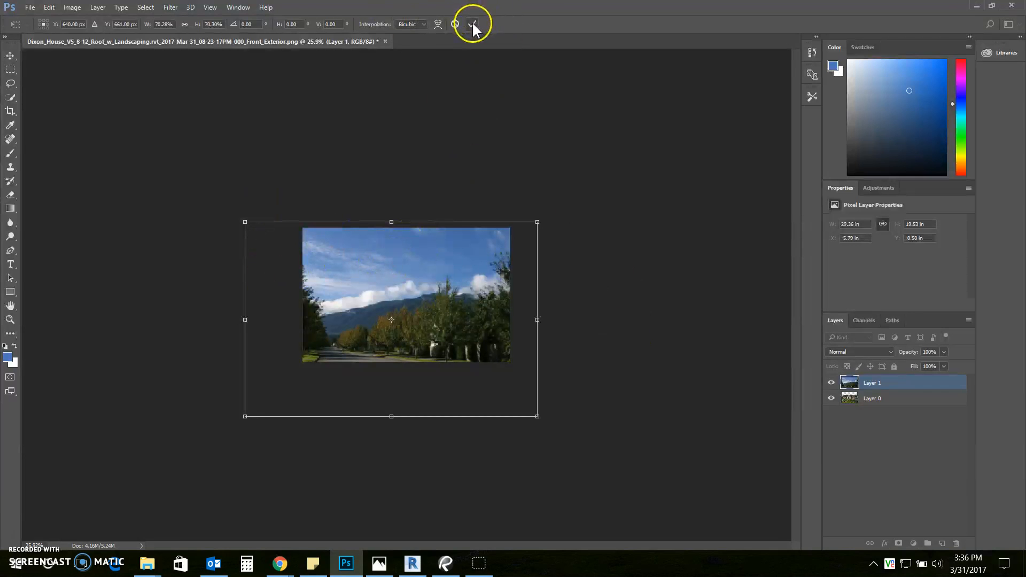
pyautogui.moveTo(244, 222); pyautogui.dragTo(262, 204)
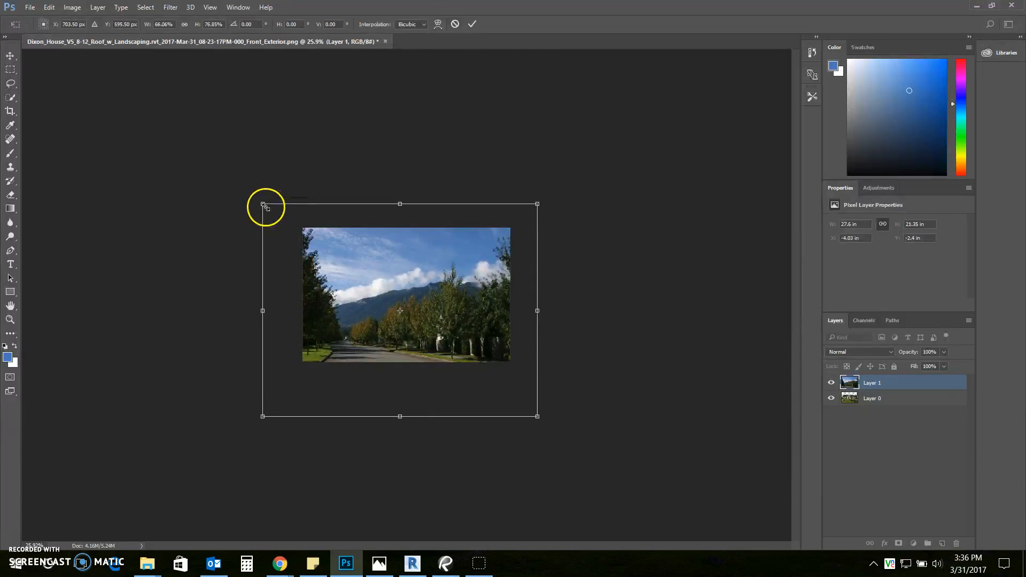
pyautogui.click(472, 26)
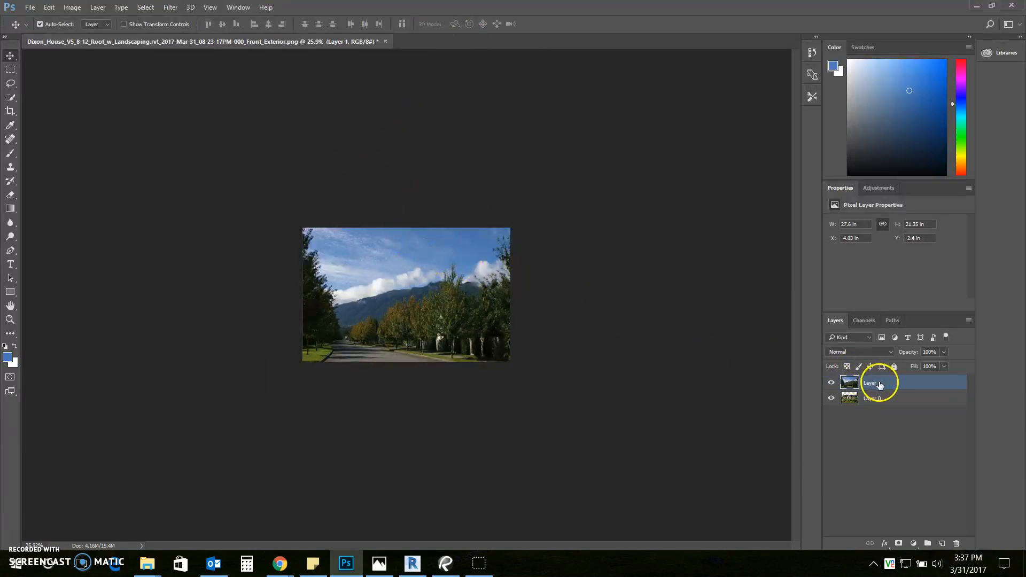
# Move Layer 1 beneath Layer 0 and nudge the sky photo slightly sideways
pyautogui.moveTo(876, 389); pyautogui.dragTo(877, 406)
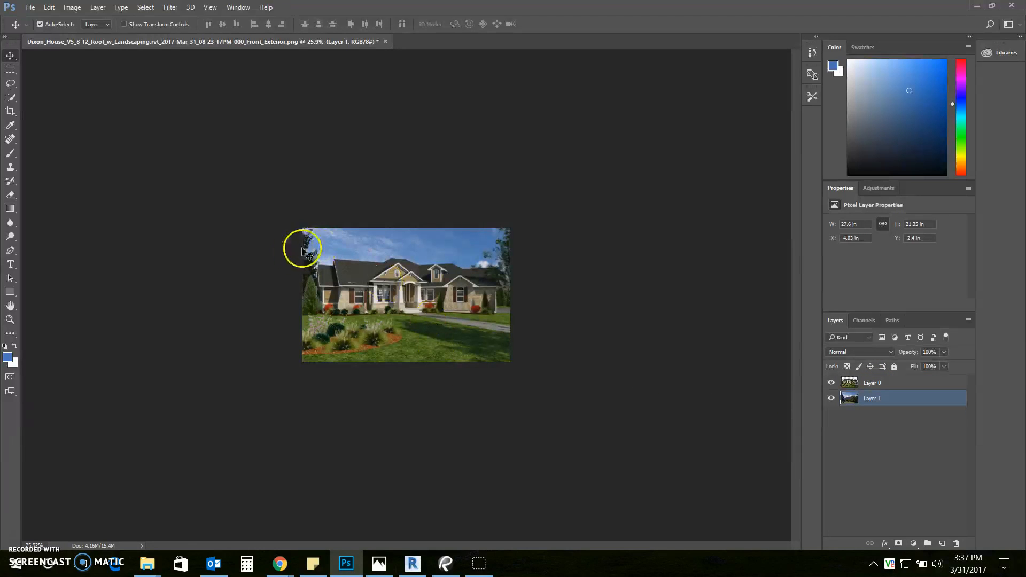
pyautogui.scroll(3, 428, 310)
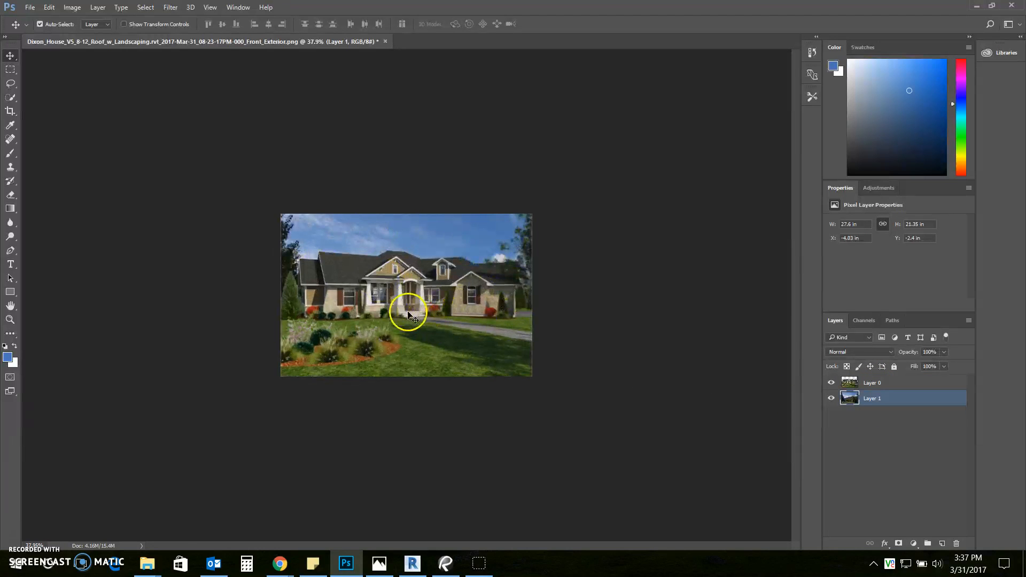
pyautogui.moveTo(300, 227); pyautogui.dragTo(305, 227)
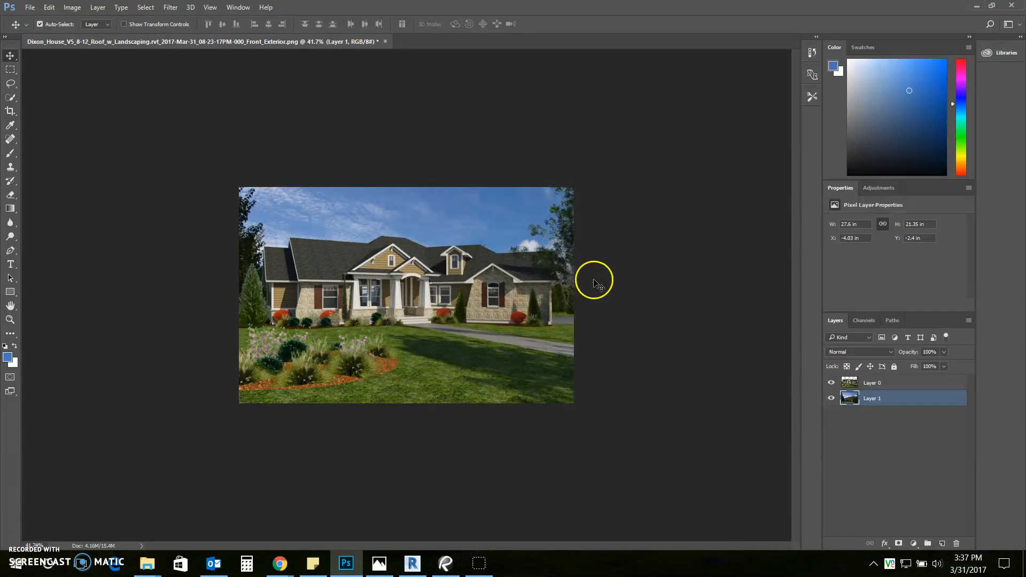
pyautogui.scroll(1, 597, 292)
pyautogui.scroll(2, 596, 292)
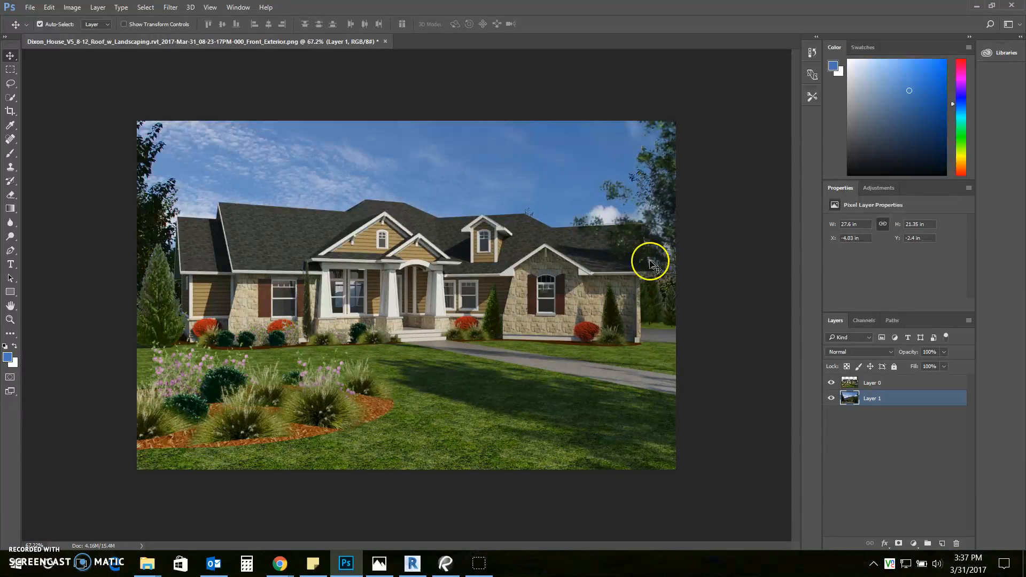
pyautogui.scroll(-2, 541, 322)
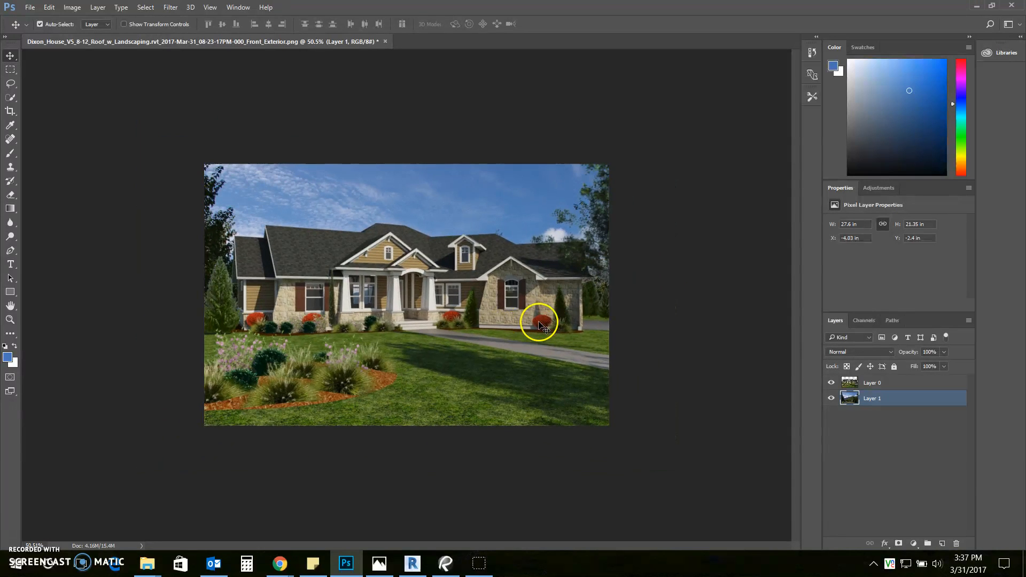
pyautogui.scroll(-1, 541, 322)
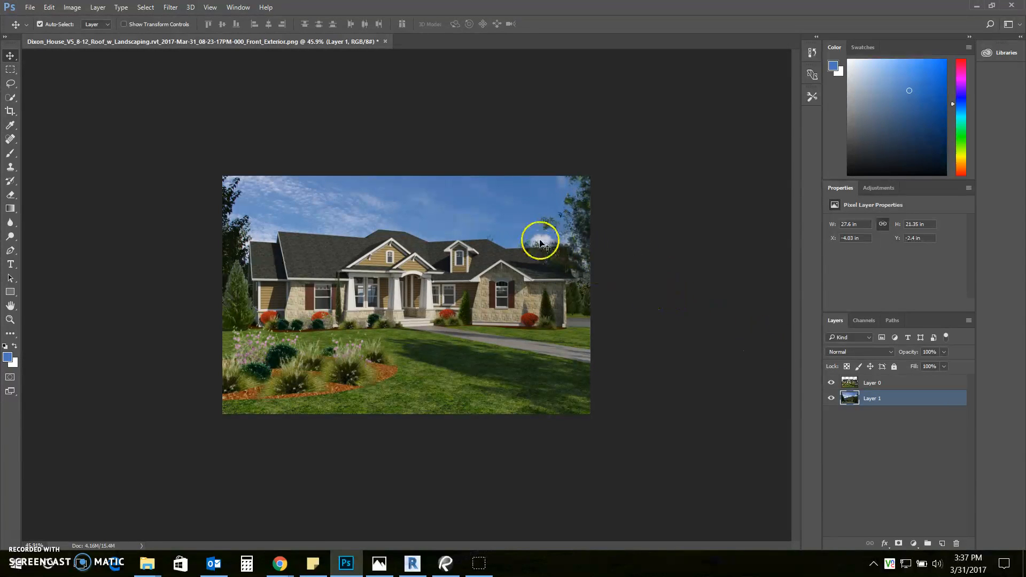
# Drag the sky photo down to Y −1.71 in behind the roofline
pyautogui.moveTo(508, 214)
pyautogui.mouseDown()
pyautogui.moveTo(502, 234)
pyautogui.moveTo(508, 228)
pyautogui.mouseUp()
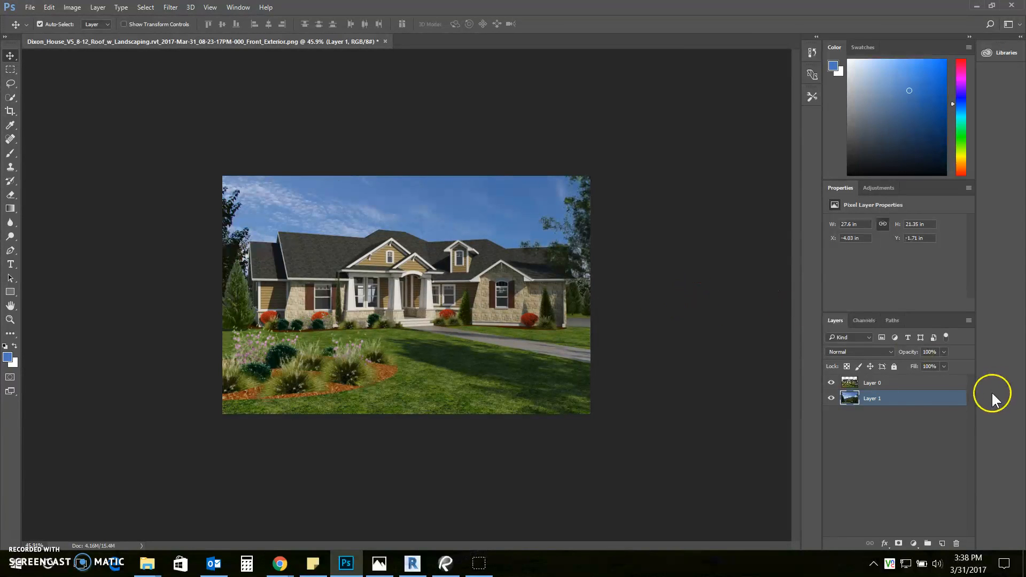
# Copy The Owens Team's 1280 × 852 blue-sky house photo from the neighborhood background results
pyautogui.moveTo(279, 565)
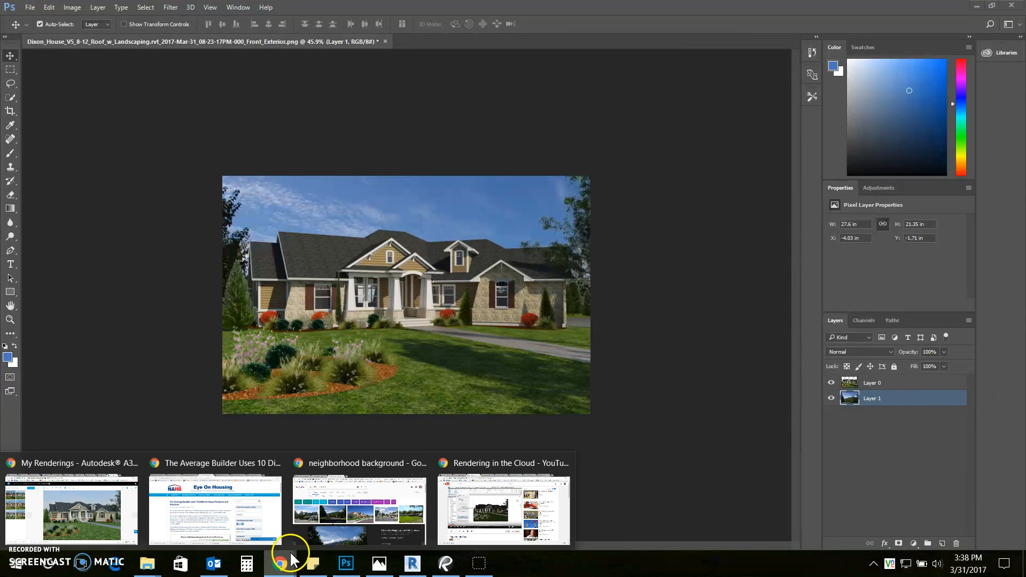
pyautogui.click(334, 529)
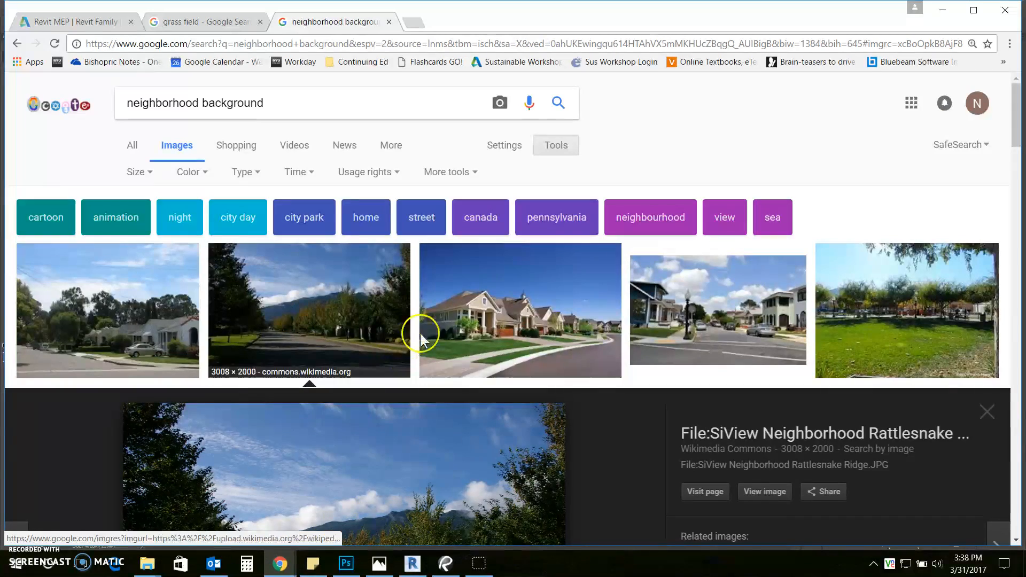
pyautogui.click(541, 291)
pyautogui.rightClick(398, 330)
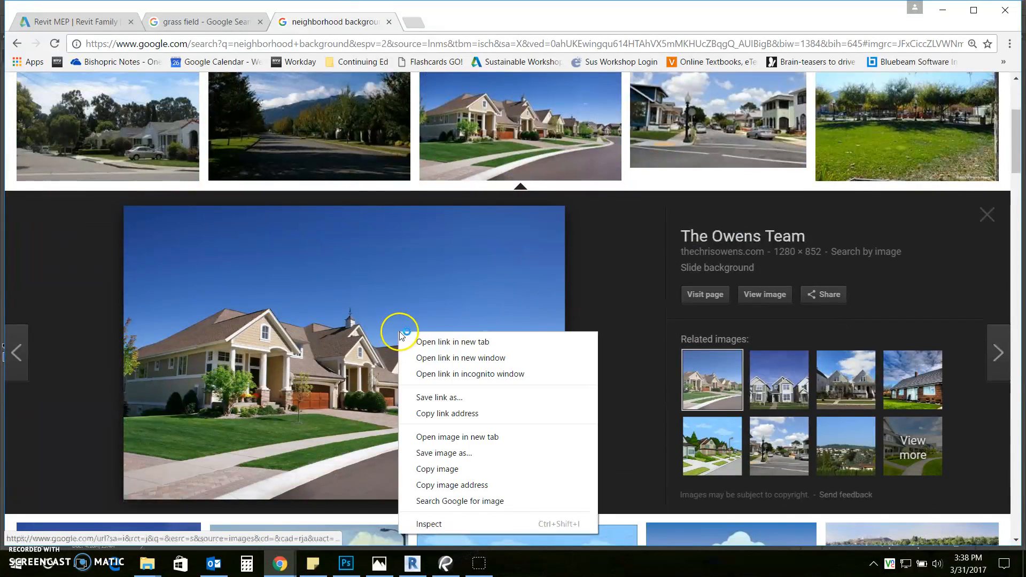
pyautogui.click(454, 453)
pyautogui.hotkey('alt', 'Tab')
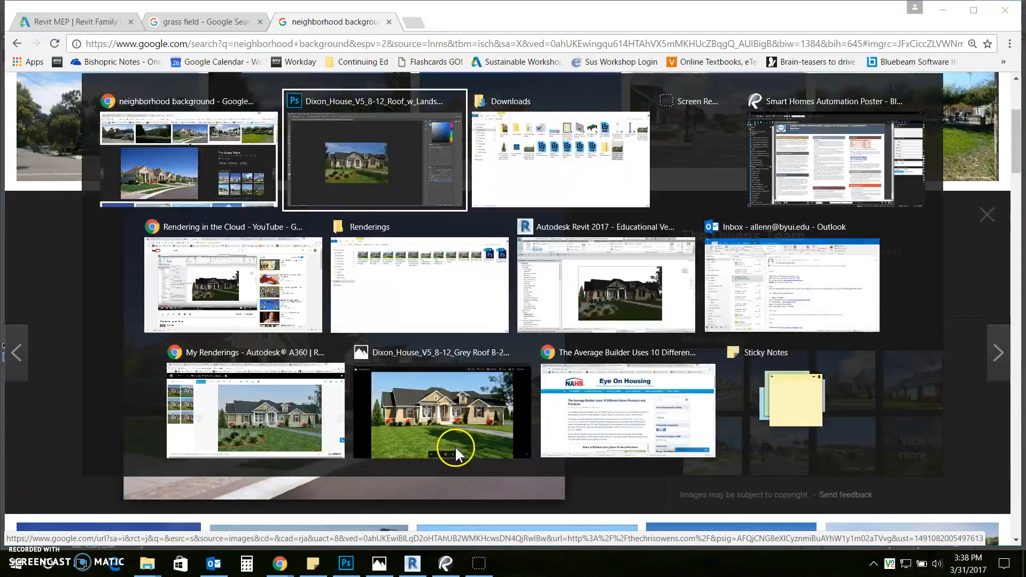
# Paste the house photo as Layer 2, hide Layer 1, and shift Layer 2 right
pyautogui.hotkey('ctrl', 'v')
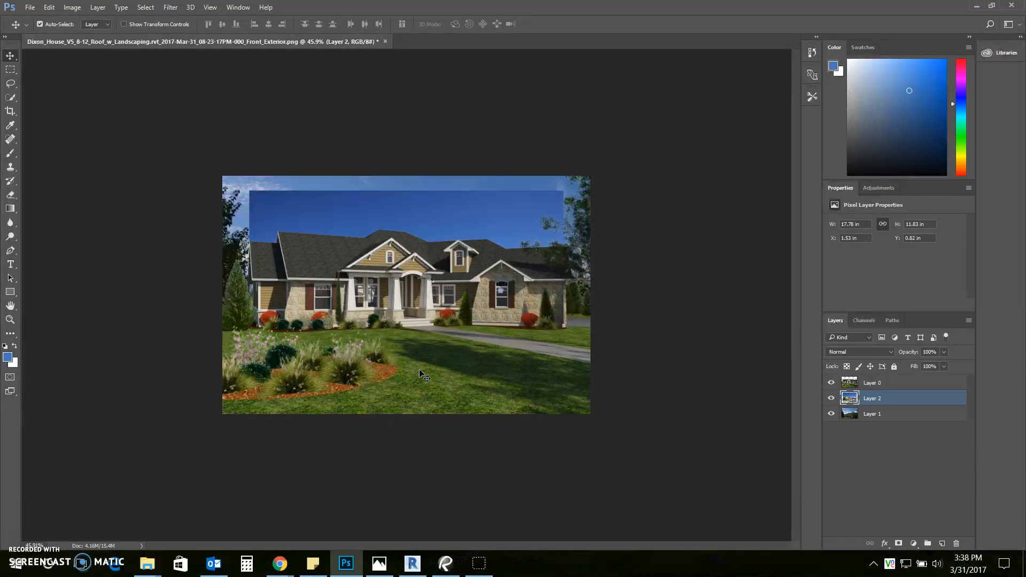
pyautogui.moveTo(460, 204)
pyautogui.mouseDown()
pyautogui.moveTo(492, 177)
pyautogui.moveTo(366, 176)
pyautogui.moveTo(417, 223)
pyautogui.moveTo(454, 205)
pyautogui.mouseUp()
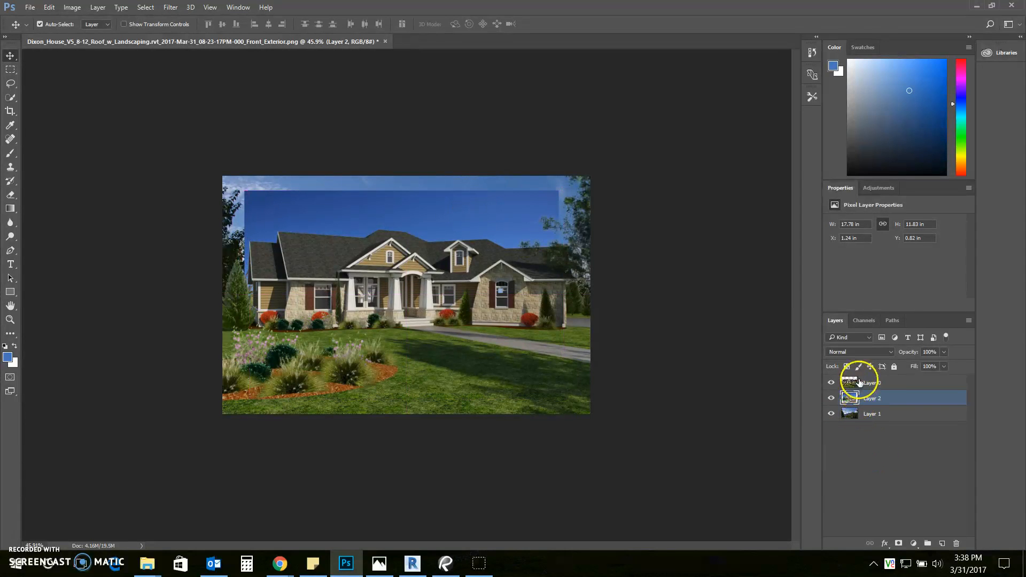
pyautogui.click(832, 416)
pyautogui.moveTo(402, 220); pyautogui.dragTo(432, 222)
# Enlarge Layer 2 to 20.83 × 13.88 in and align it with the canvas top
pyautogui.hotkey('ctrl', 't')
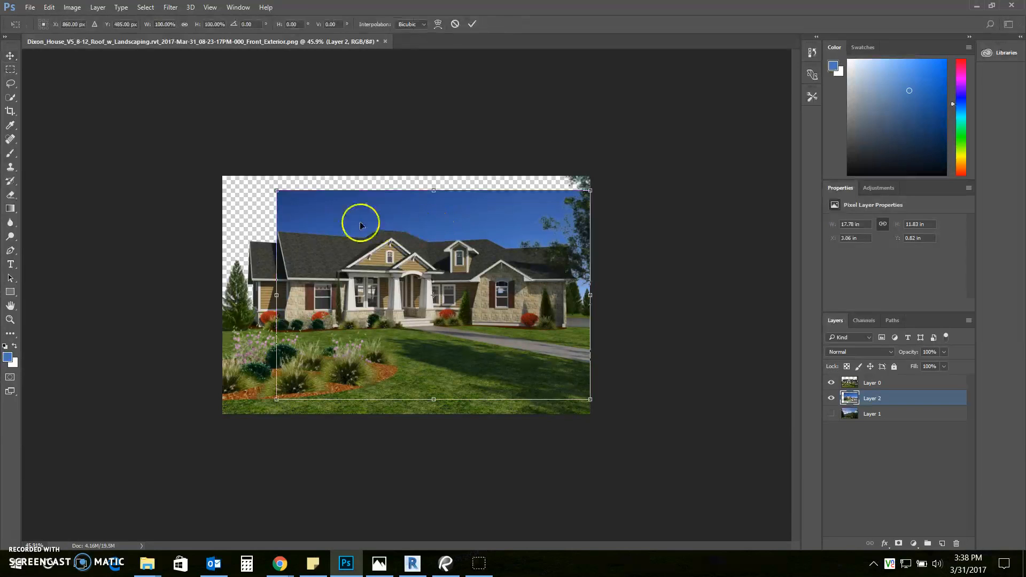
pyautogui.moveTo(266, 188); pyautogui.dragTo(213, 165)
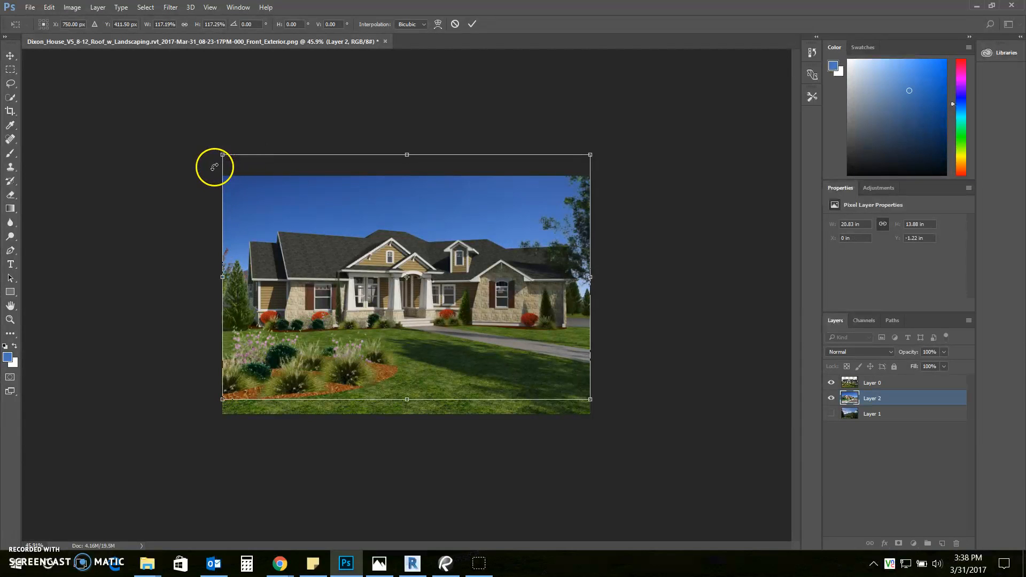
pyautogui.click(472, 25)
pyautogui.moveTo(516, 224); pyautogui.dragTo(521, 245)
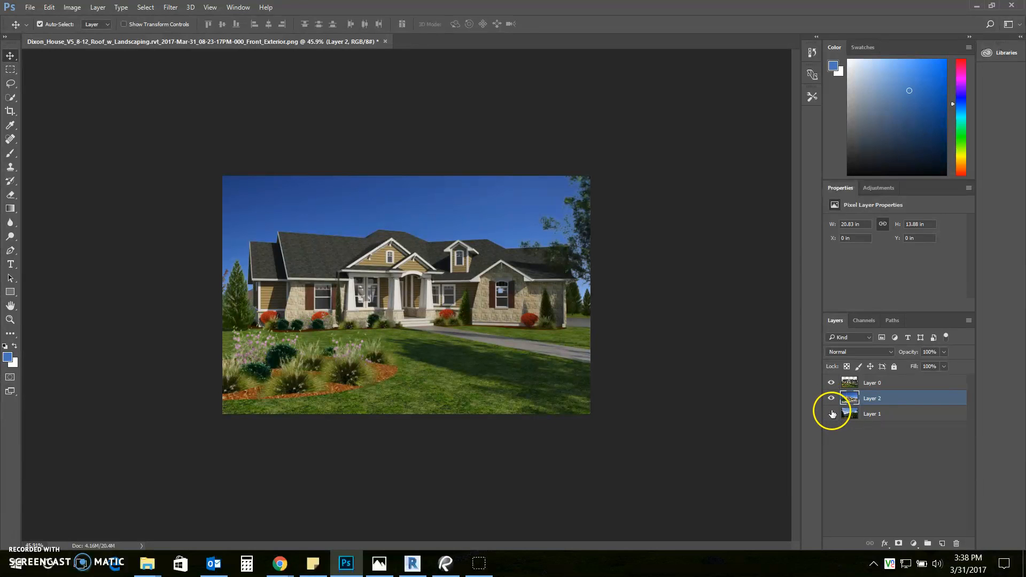
# Compare the blue-sky Layer 2 with the cloudy tree-lined Layer 1 sky, leaving Layer 2 hidden
pyautogui.click(831, 400)
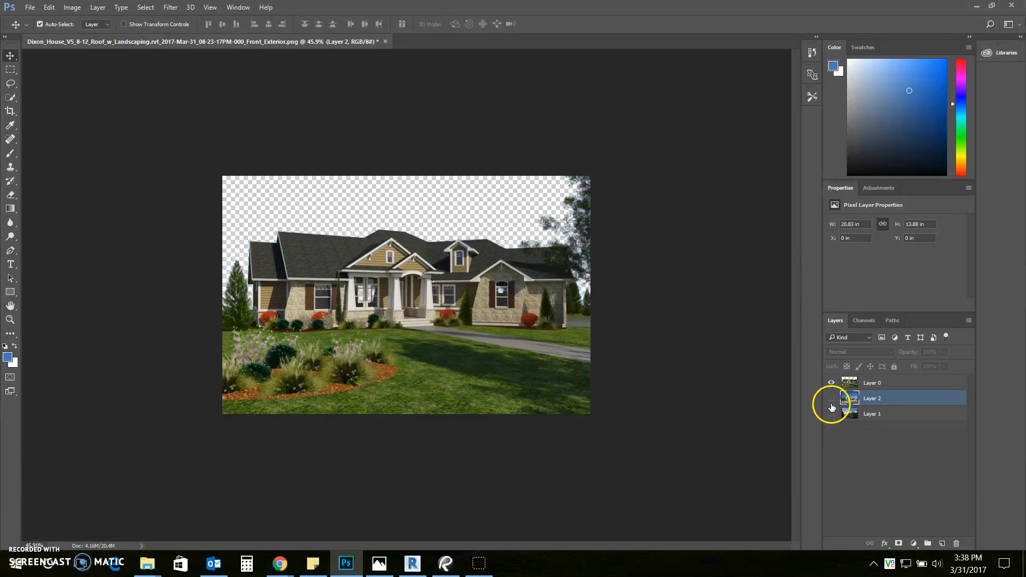
pyautogui.click(831, 415)
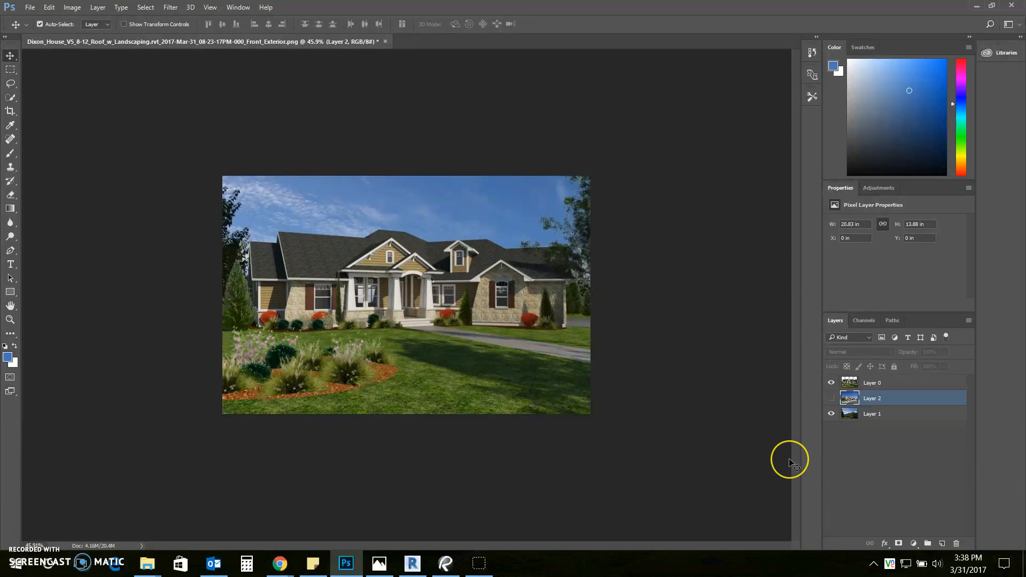
pyautogui.click(832, 400)
pyautogui.click(832, 400)
pyautogui.click(831, 400)
pyautogui.click(831, 399)
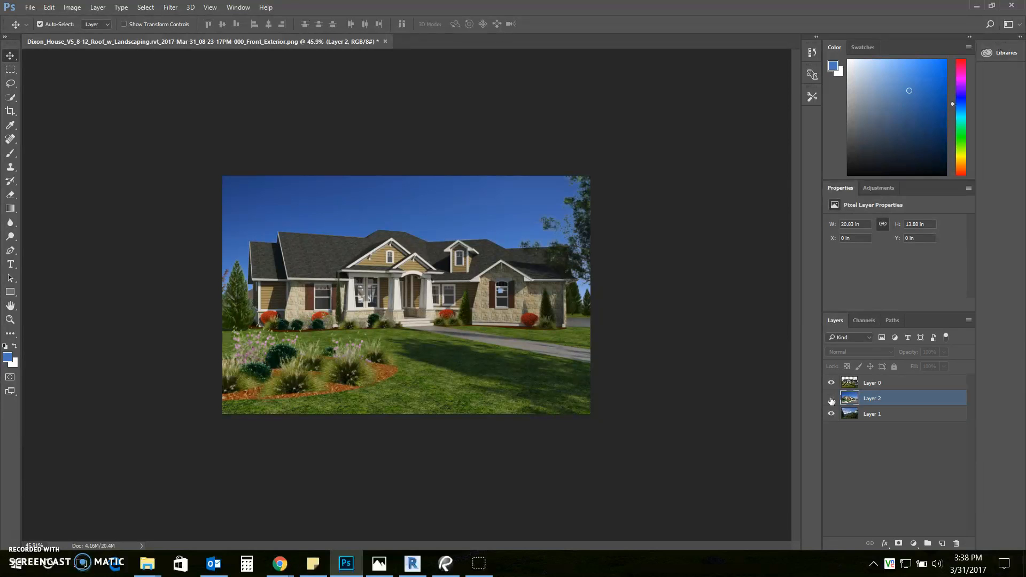
pyautogui.click(831, 400)
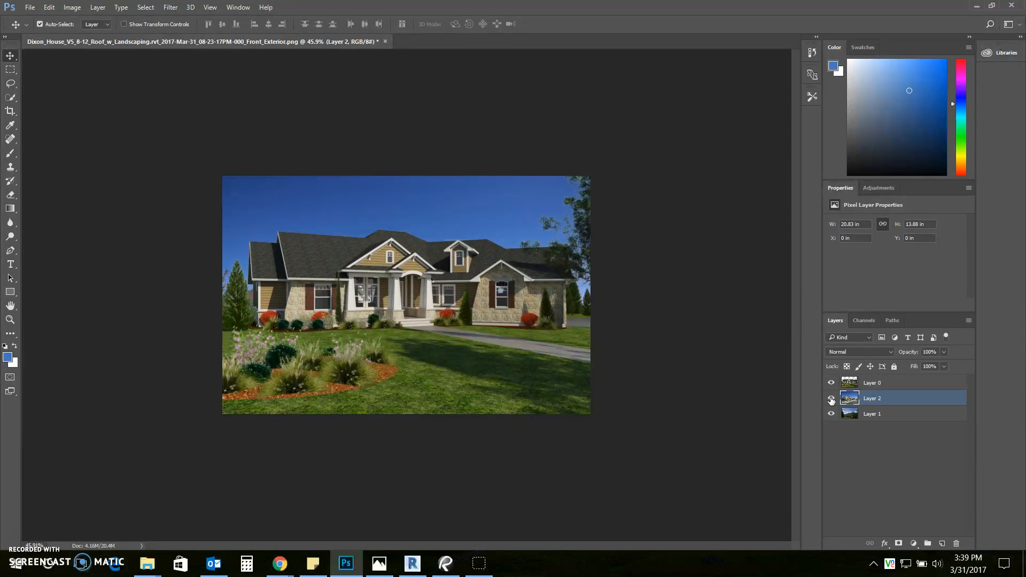
pyautogui.click(831, 400)
pyautogui.click(831, 400)
pyautogui.click(831, 400)
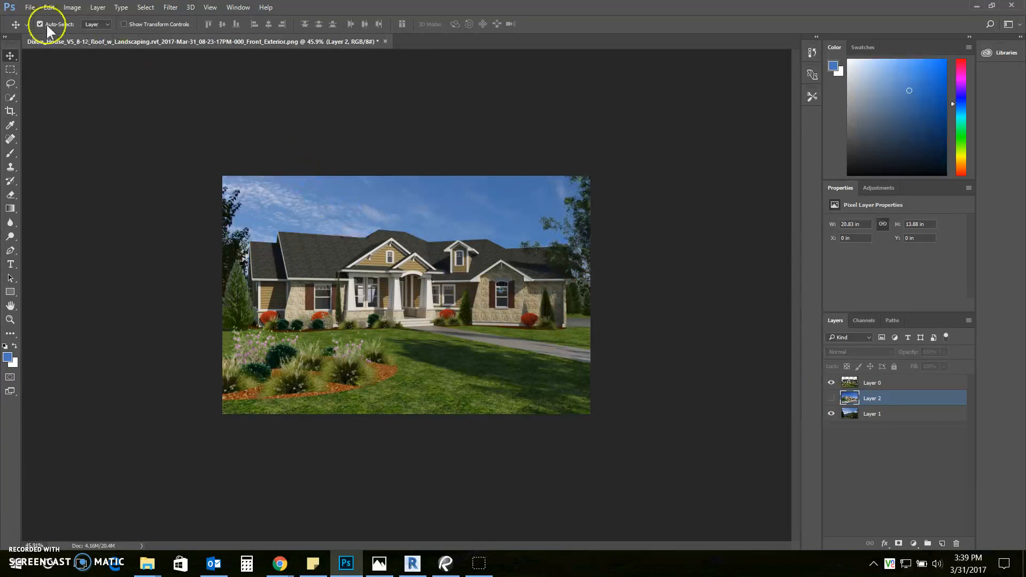
# Bring up Save As for a layered Photoshop PSD in Downloads, then cancel the dialog
pyautogui.click(30, 7)
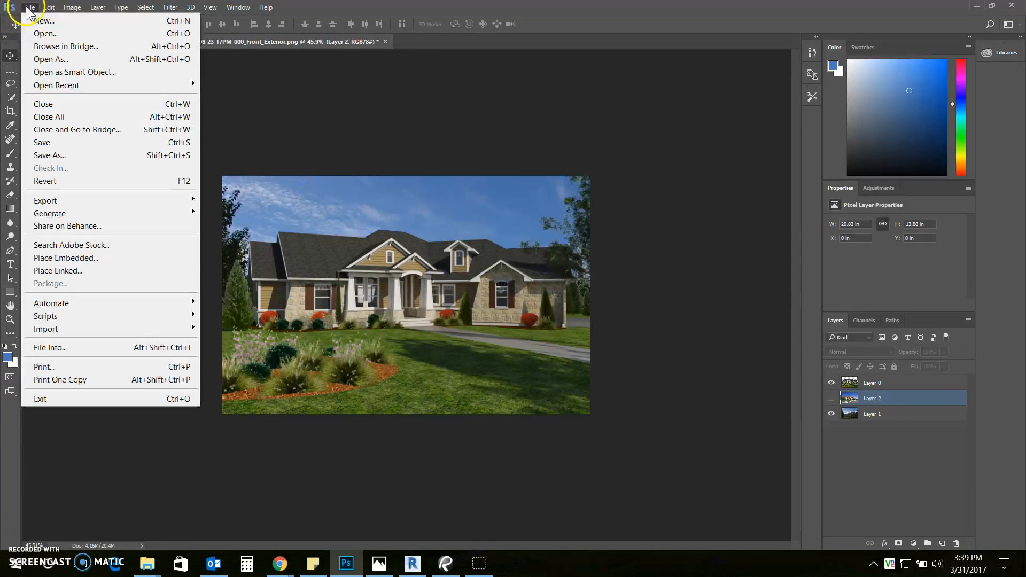
pyautogui.click(65, 155)
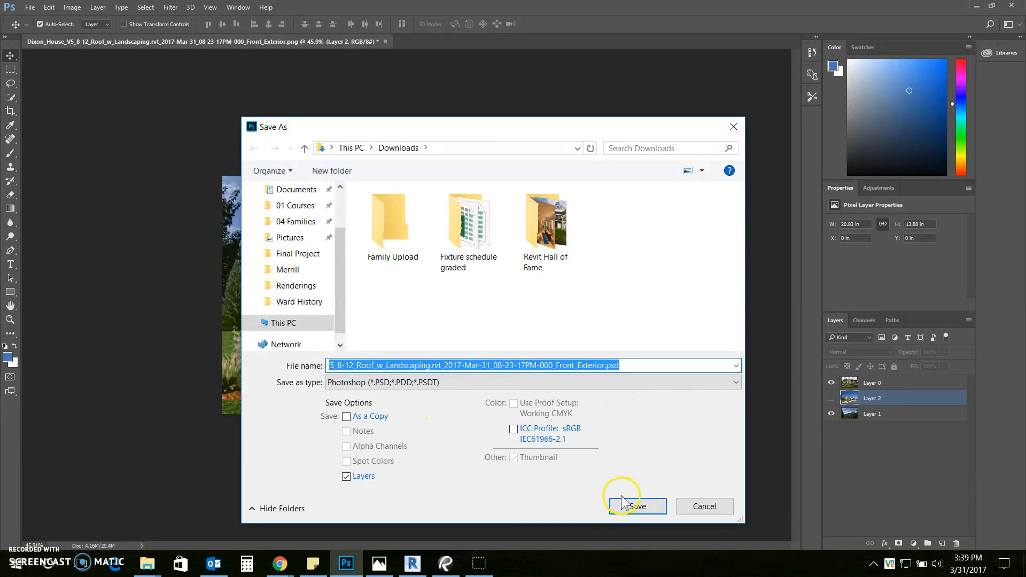
pyautogui.click(699, 507)
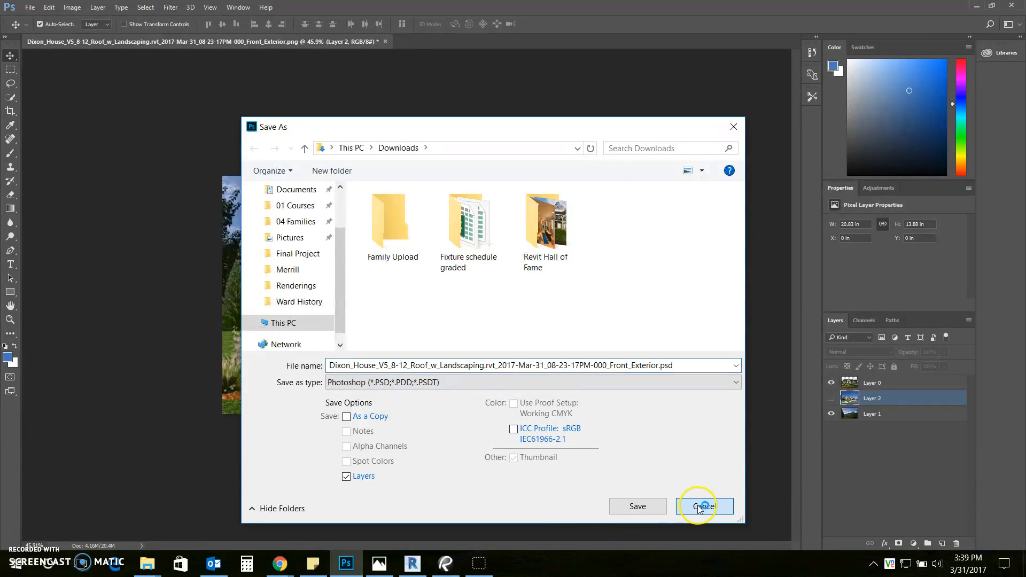